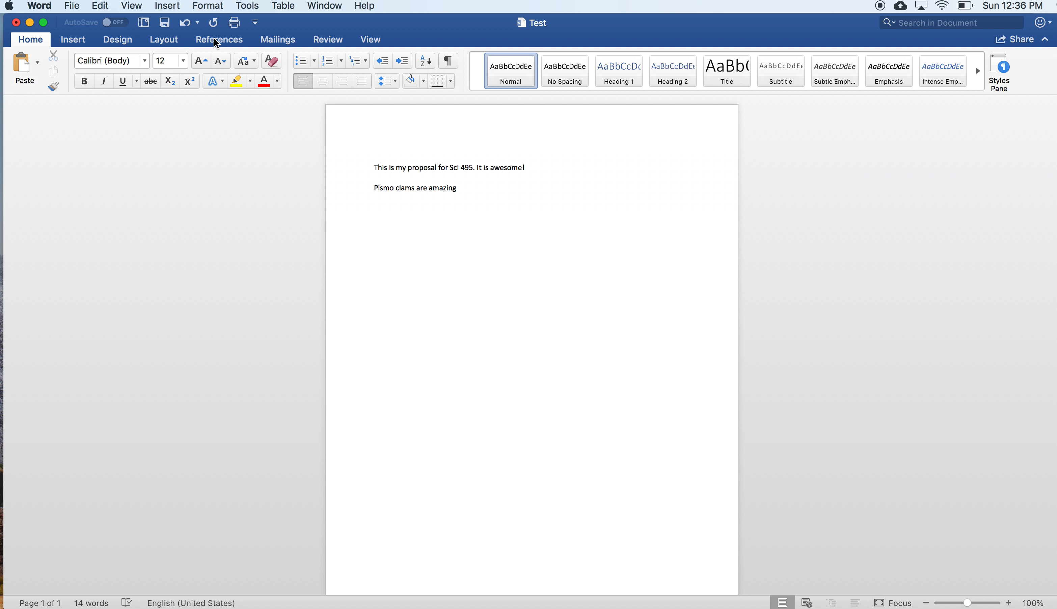
- Insert a Mendeley citation of "Pismo clams and sea otters" after "Pismo clams are amazing", with American Psychological Association 6th edition as the citation style
{"action": "left_click", "coordinate": [216, 42]}
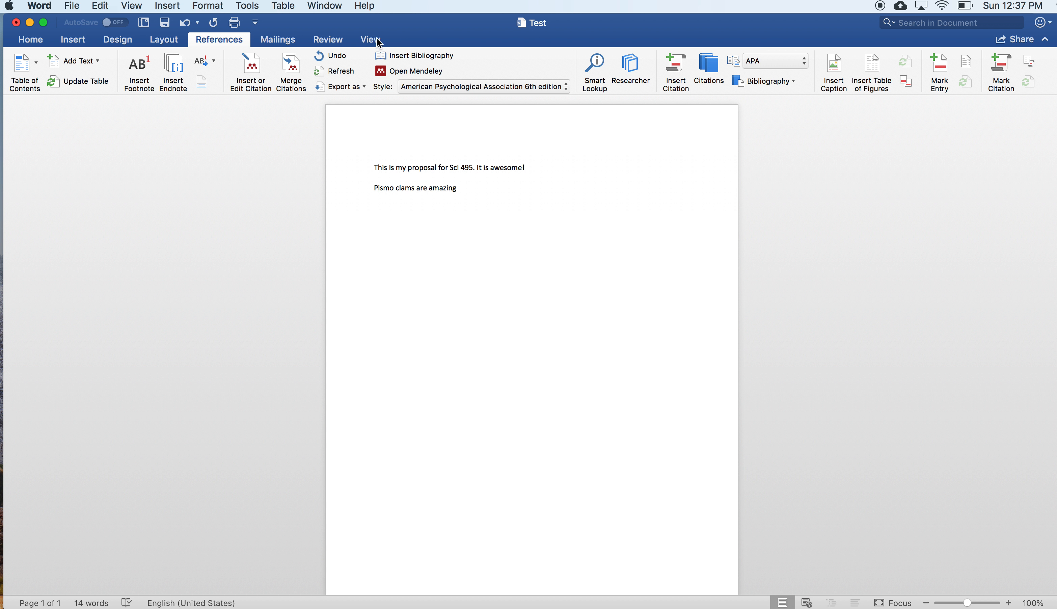
{"action": "left_click_drag", "start_coordinate": [426, 168], "coordinate": [511, 168]}
{"action": "left_click", "coordinate": [472, 188]}
{"action": "left_click", "coordinate": [251, 69]}
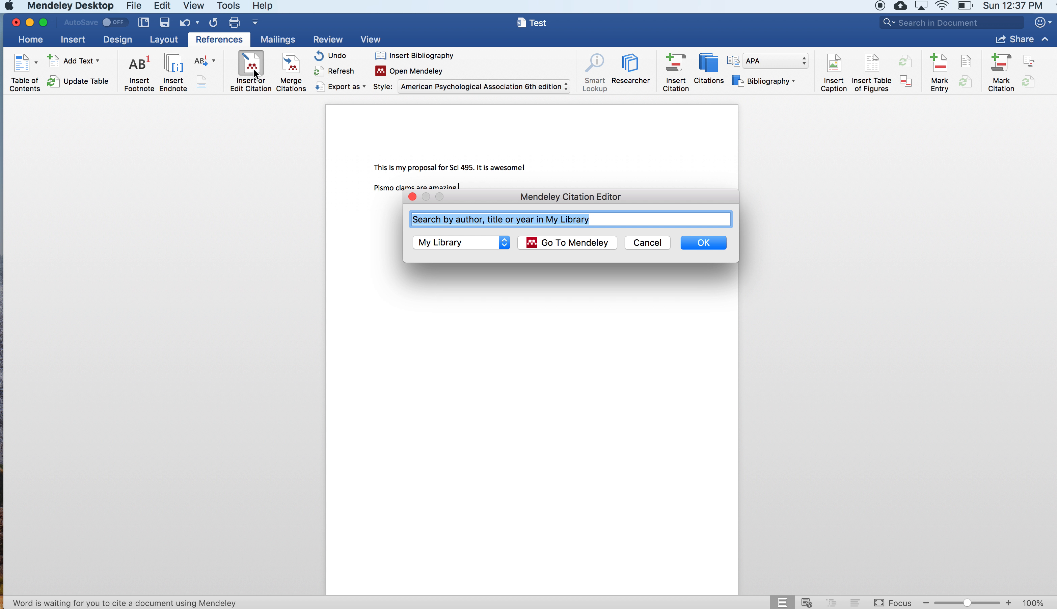
{"action": "type", "text": "clam"}
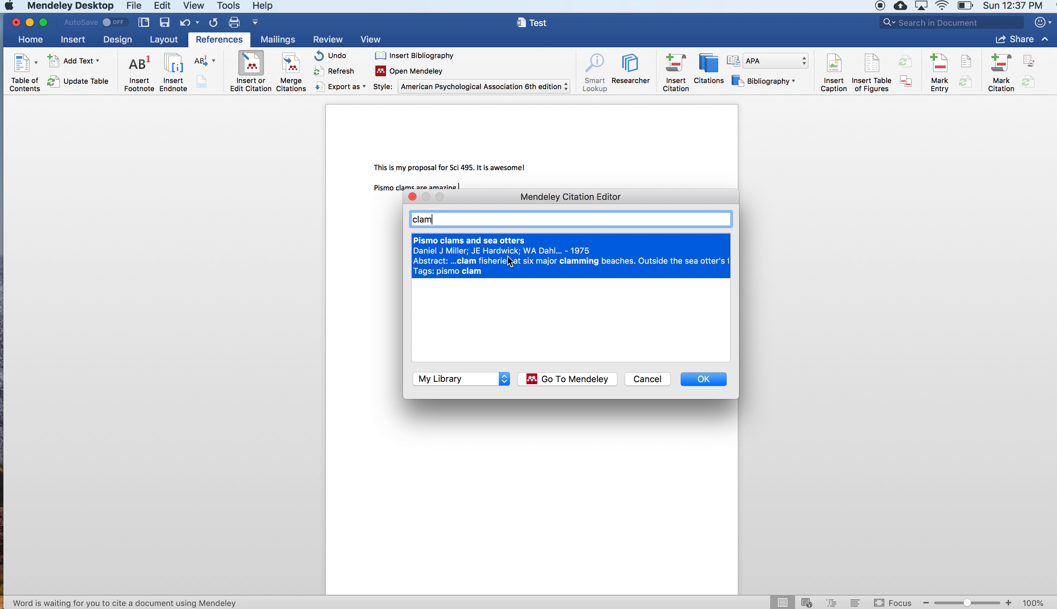
{"action": "left_click", "coordinate": [703, 381]}
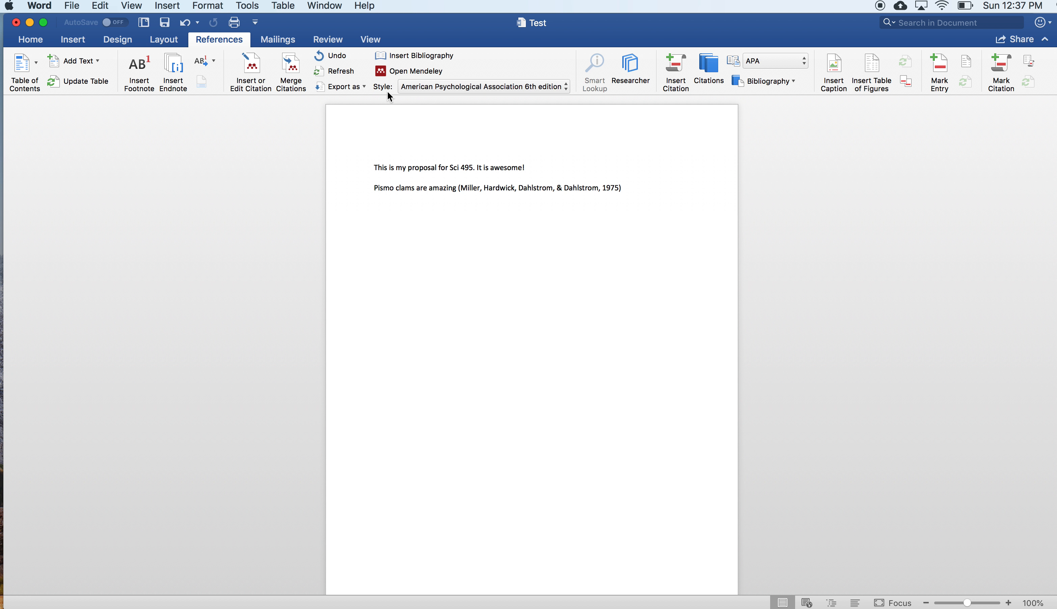
{"action": "left_click", "coordinate": [566, 87]}
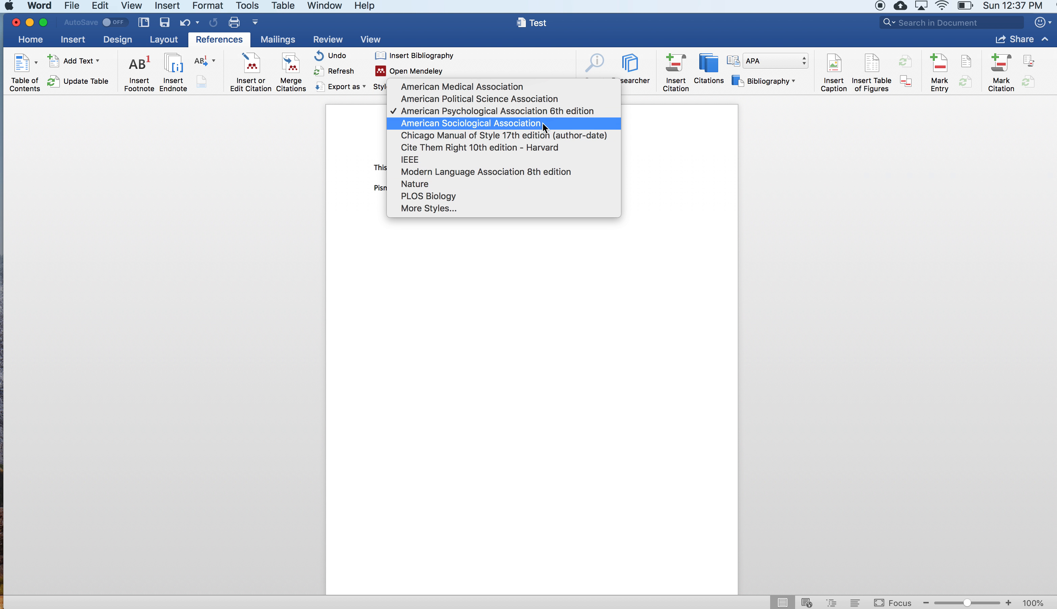
{"action": "left_click", "coordinate": [539, 113]}
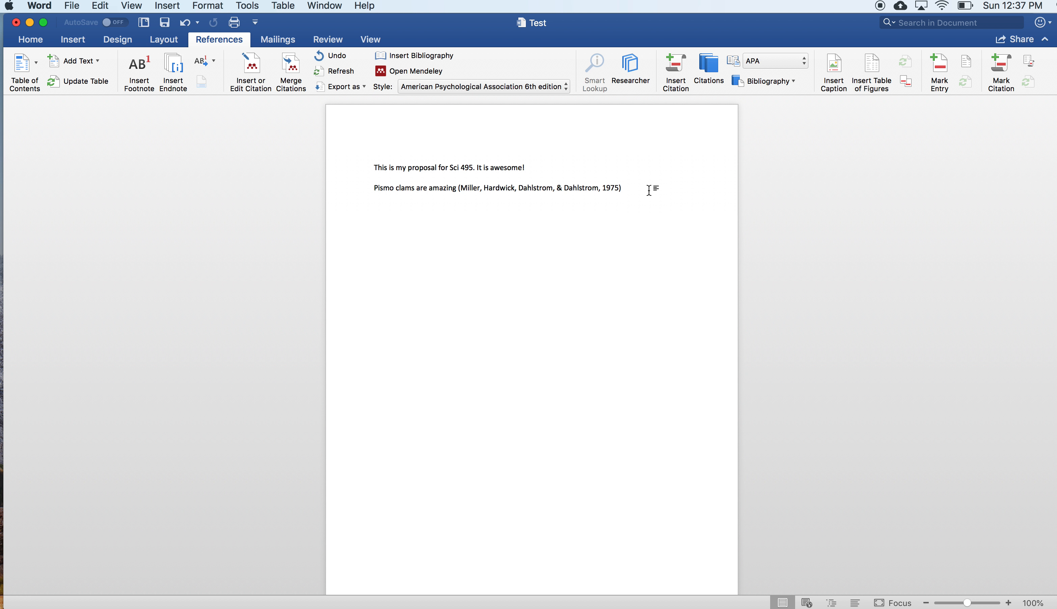
- Add the line "Fish are cool" with one Mendeley citation of both "Larval Dispersal and Marine Population Connectivity" and "Pismo clams and sea otters"
{"action": "key", "text": "Return"}
{"action": "type", "text": "Fish are cool"}
{"action": "left_click", "coordinate": [251, 69]}
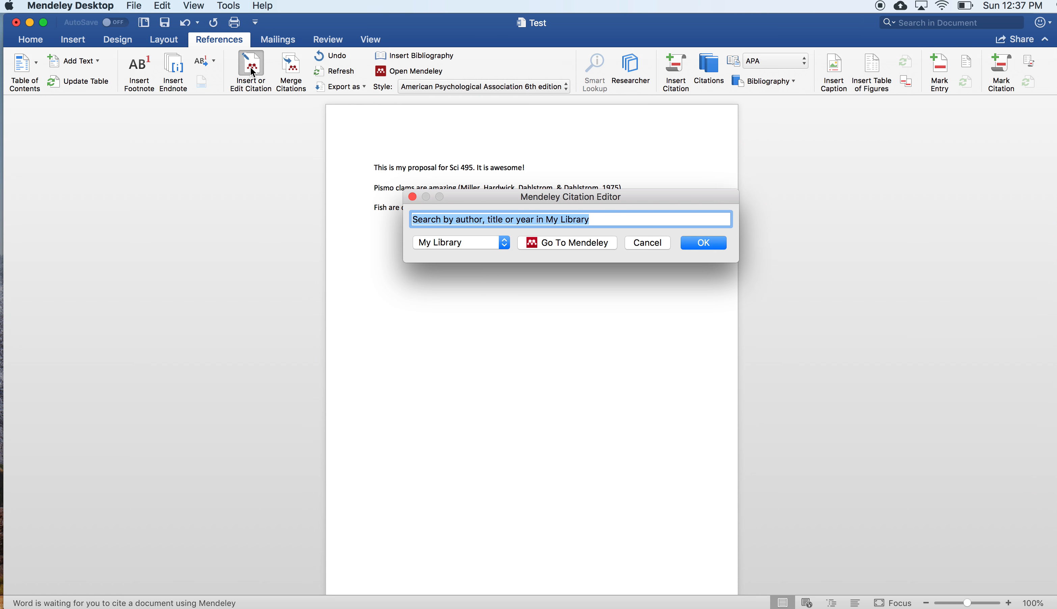
{"action": "type", "text": "cwen"}
{"action": "key", "text": "BackSpace"}
{"action": "key", "text": "BackSpace"}
{"action": "key", "text": "BackSpace"}
{"action": "type", "text": "owe"}
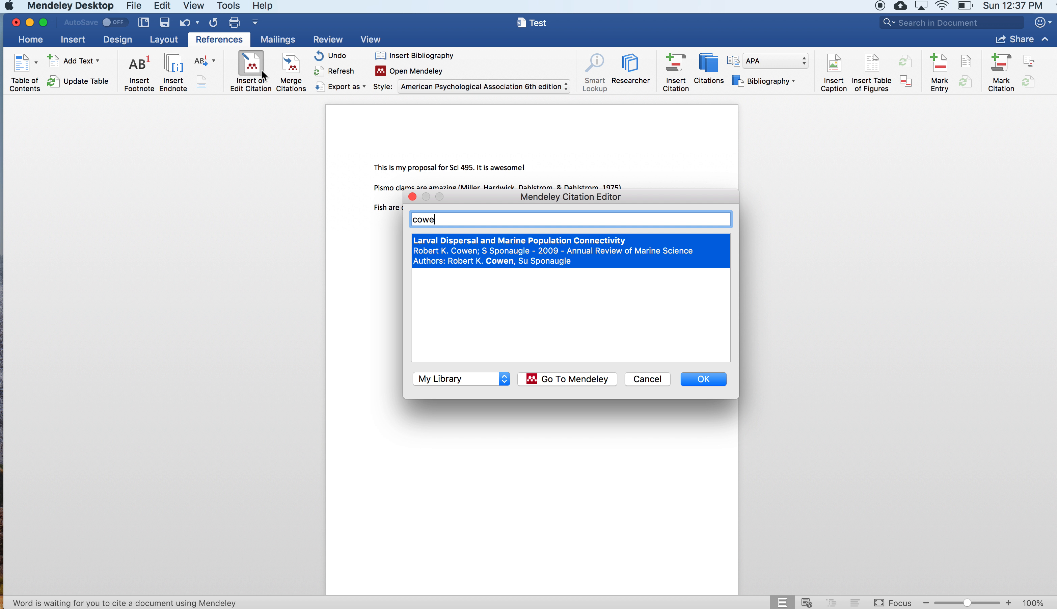
{"action": "key", "text": "Return"}
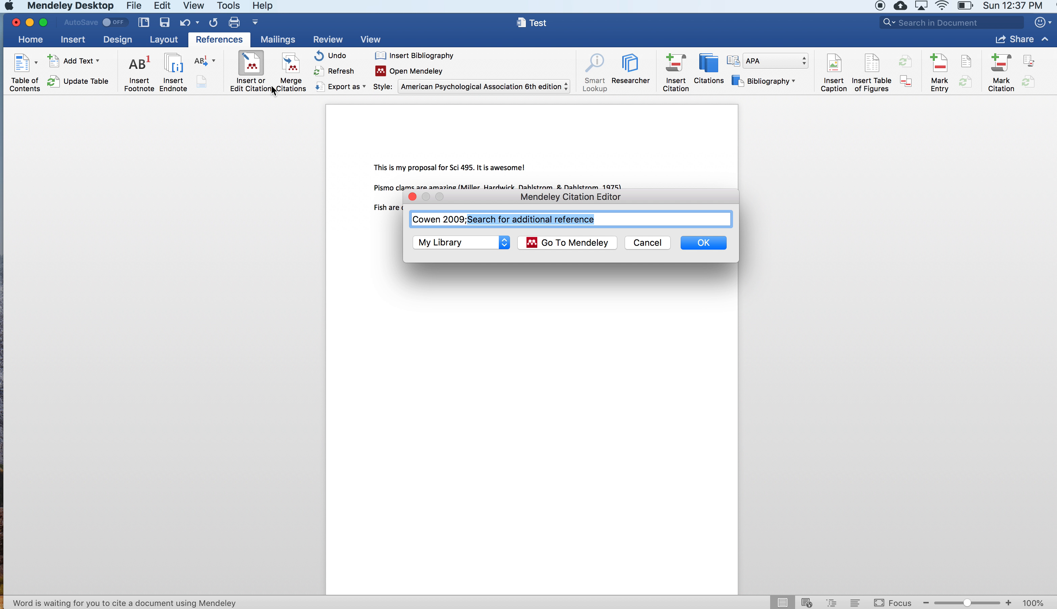
{"action": "type", "text": "mill"}
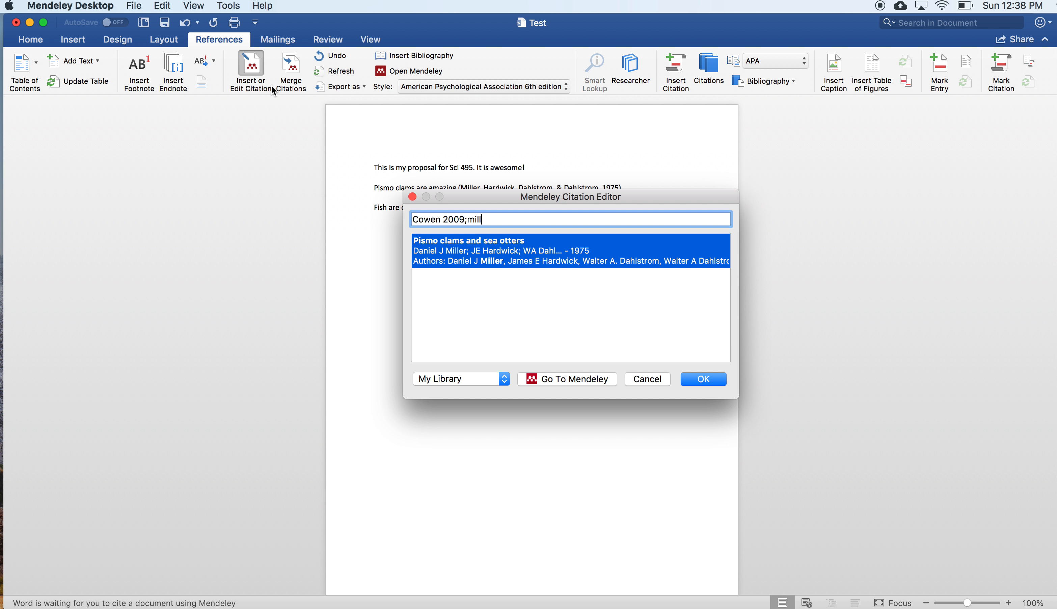
{"action": "key", "text": "Return"}
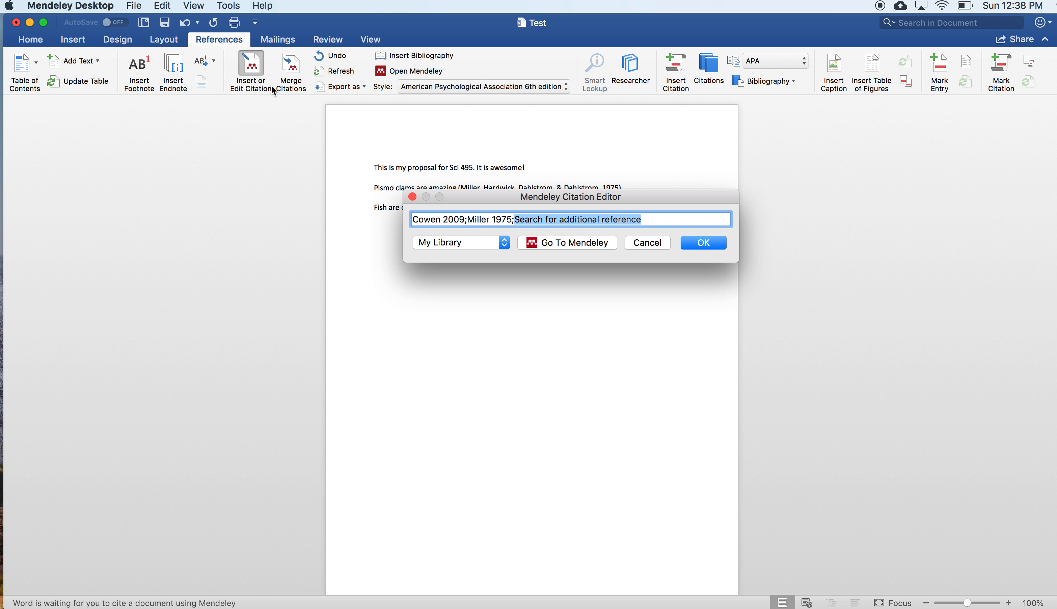
{"action": "left_click", "coordinate": [706, 241]}
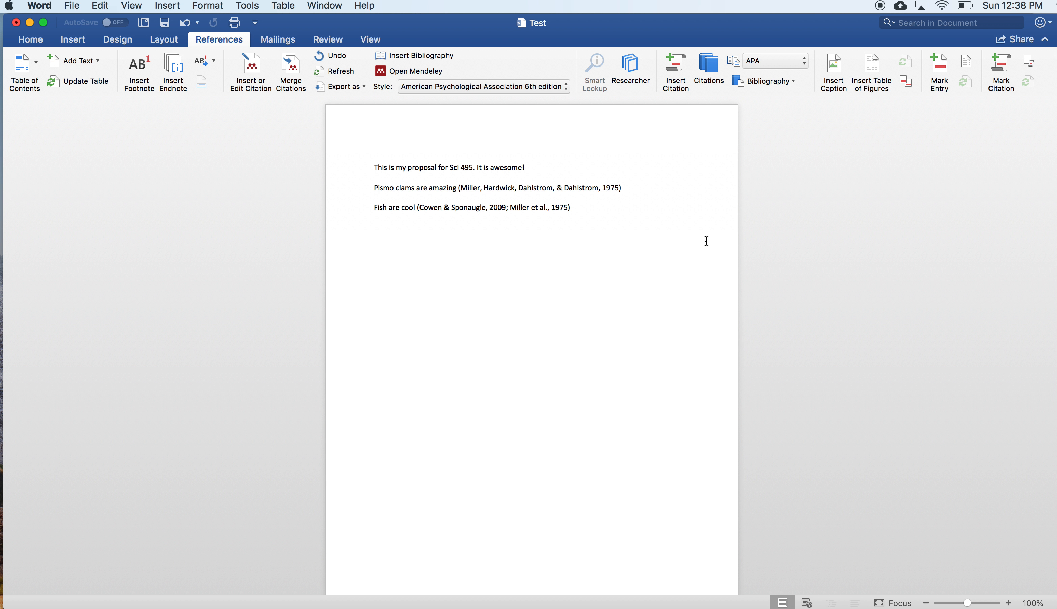
- End both the "Fish are cool" and the "Pismo clams are amazing" sentences with a period after their citations
{"action": "type", "text": "."}
{"action": "left_click", "coordinate": [648, 188]}
{"action": "type", "text": "."}
- Add a "Works Cited:" heading below the last sentence and insert the Mendeley bibliography under it
{"action": "key", "text": "Down"}
{"action": "type", "text": "Works Cited:"}
{"action": "key", "text": "Return"}
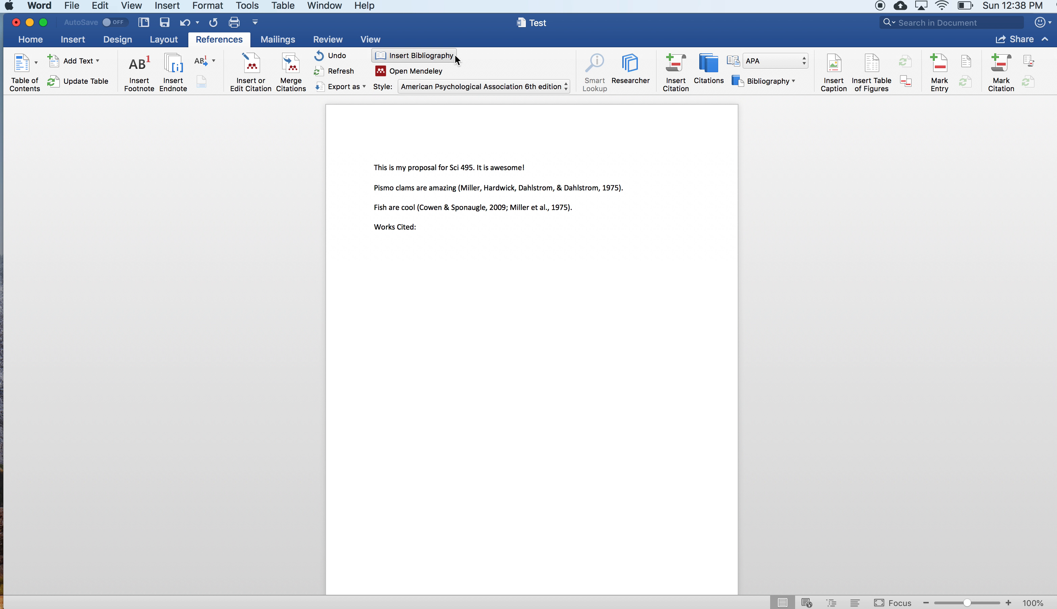
{"action": "left_click", "coordinate": [436, 61]}
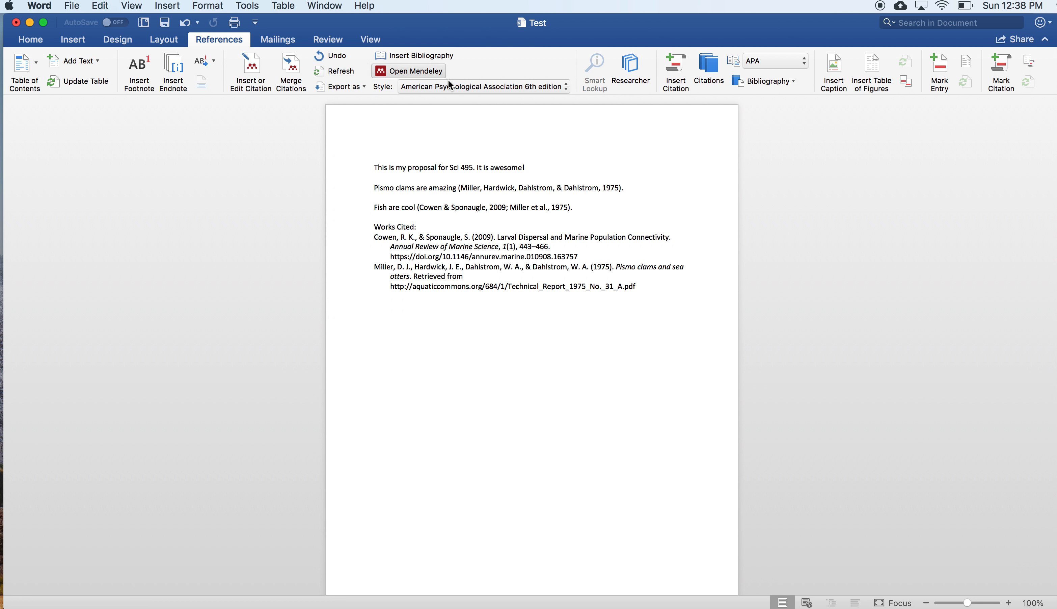
{"action": "left_click_drag", "start_coordinate": [499, 237], "coordinate": [603, 237]}
{"action": "left_click", "coordinate": [596, 247]}
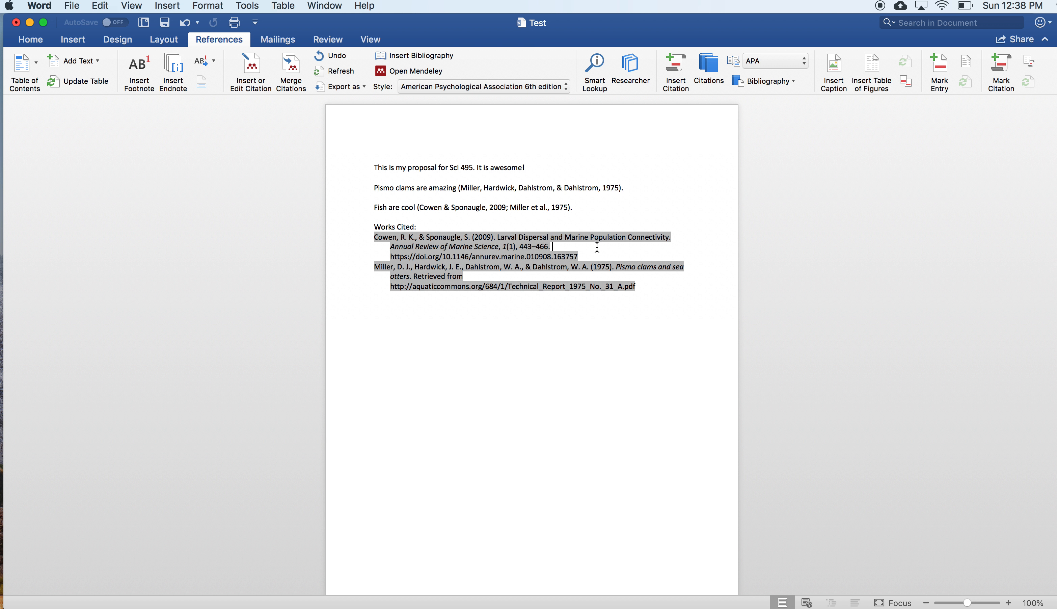
- Switch to Mendeley Desktop and re-enter the year of "Larval Dispersal and Marine Population Connectivity" as 2009
{"action": "key", "text": "super+Tab"}
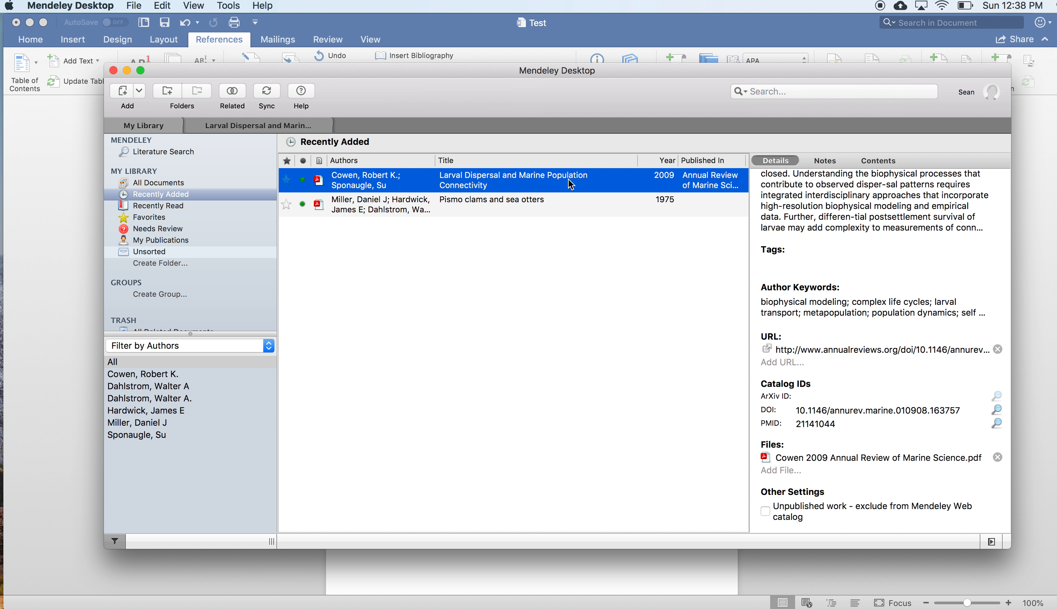
{"action": "scroll", "coordinate": [844, 268], "scroll_direction": "up", "scroll_amount": 10}
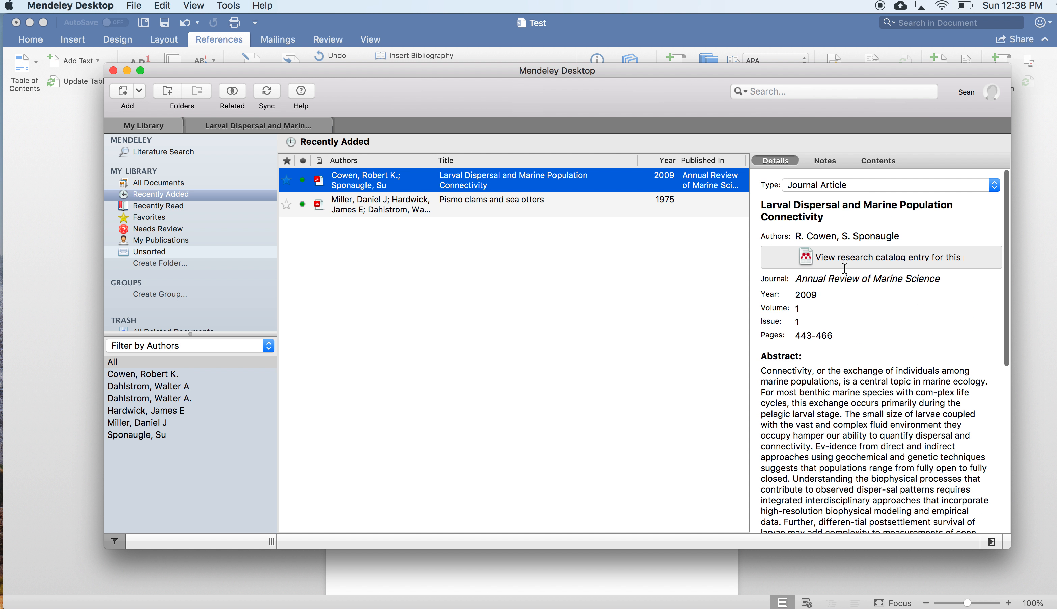
{"action": "left_click", "coordinate": [816, 294]}
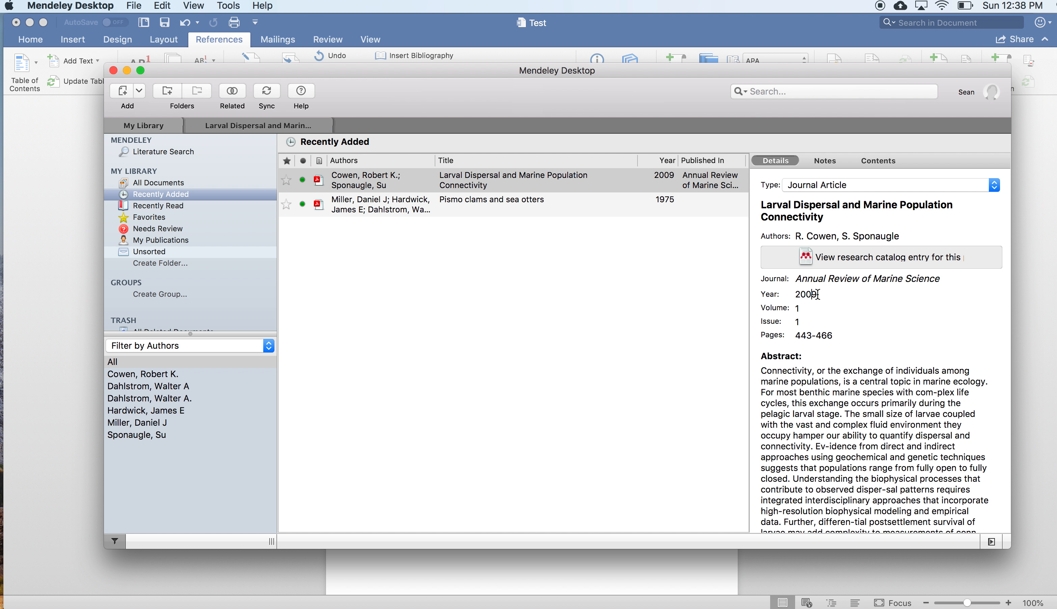
{"action": "key", "text": "BackSpace"}
{"action": "type", "text": "1"}
{"action": "type", "text": "9"}
{"action": "left_click", "coordinate": [695, 261]}
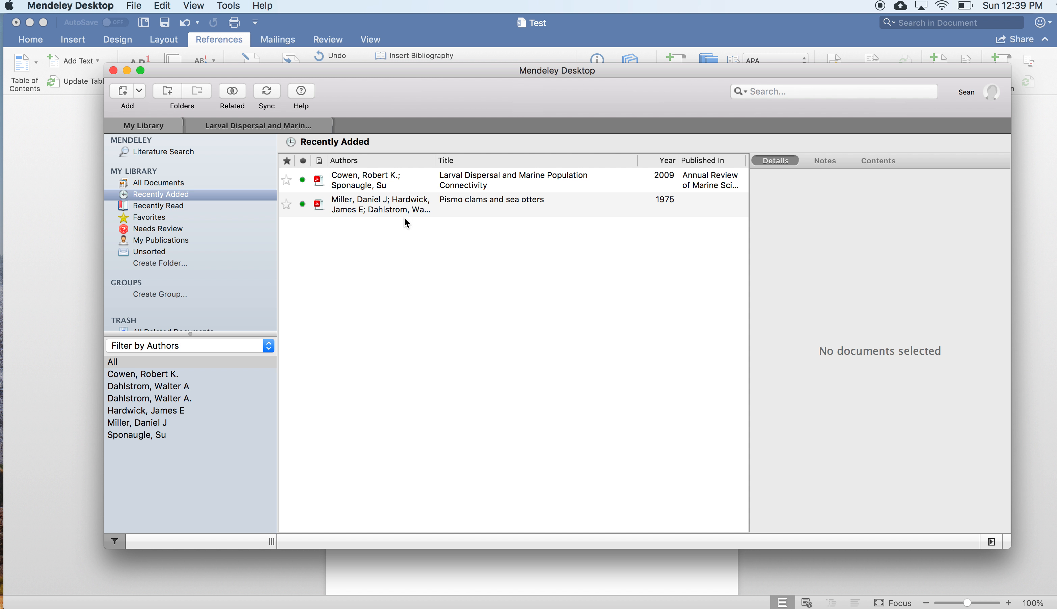
- Switch to Chrome and view the University of Michigan Library guide on Mendeley citations and bibliographies
{"action": "key", "text": "super+Tab"}
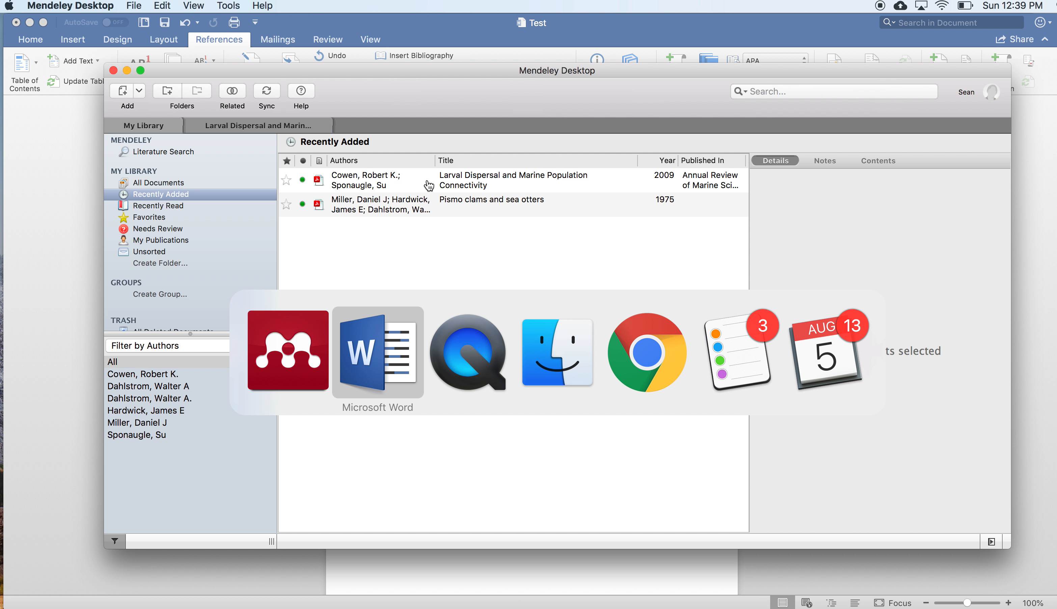
{"action": "key", "text": "super+Tab"}
{"action": "key", "text": "super+Tab"}
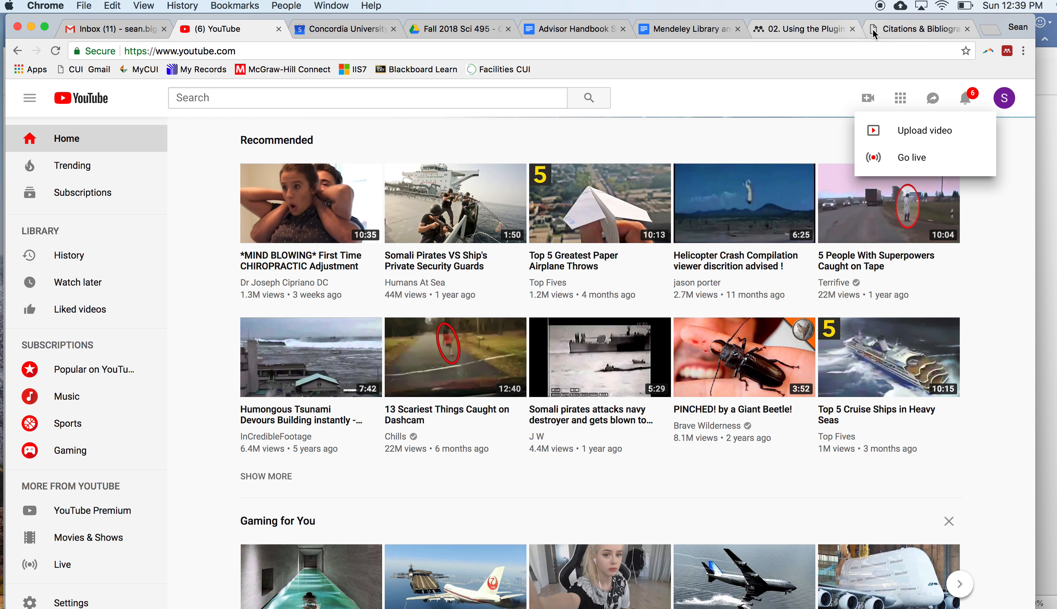
{"action": "left_click", "coordinate": [913, 30]}
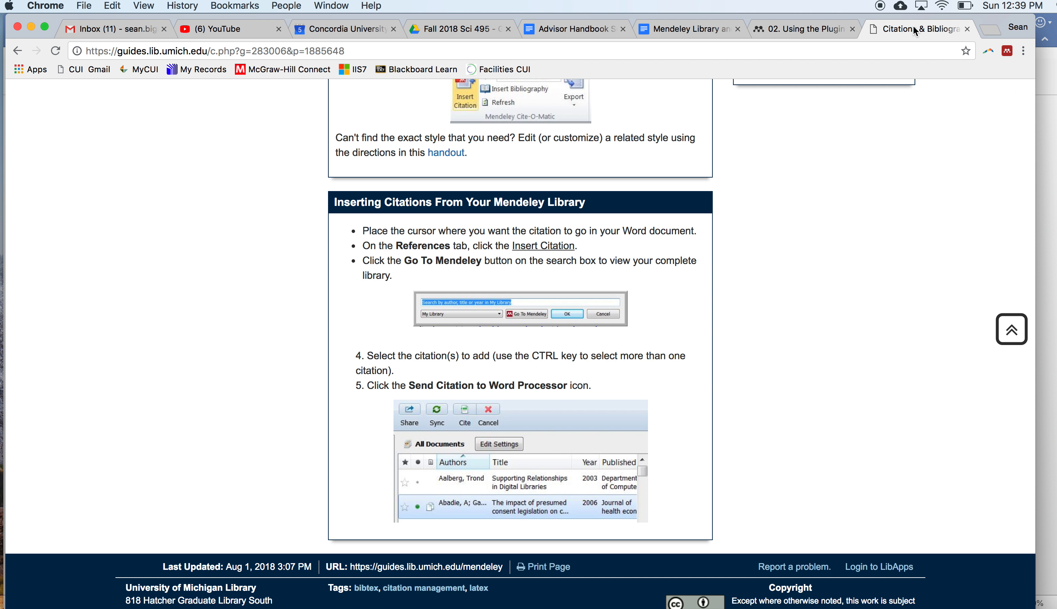
{"action": "left_click", "coordinate": [770, 50]}
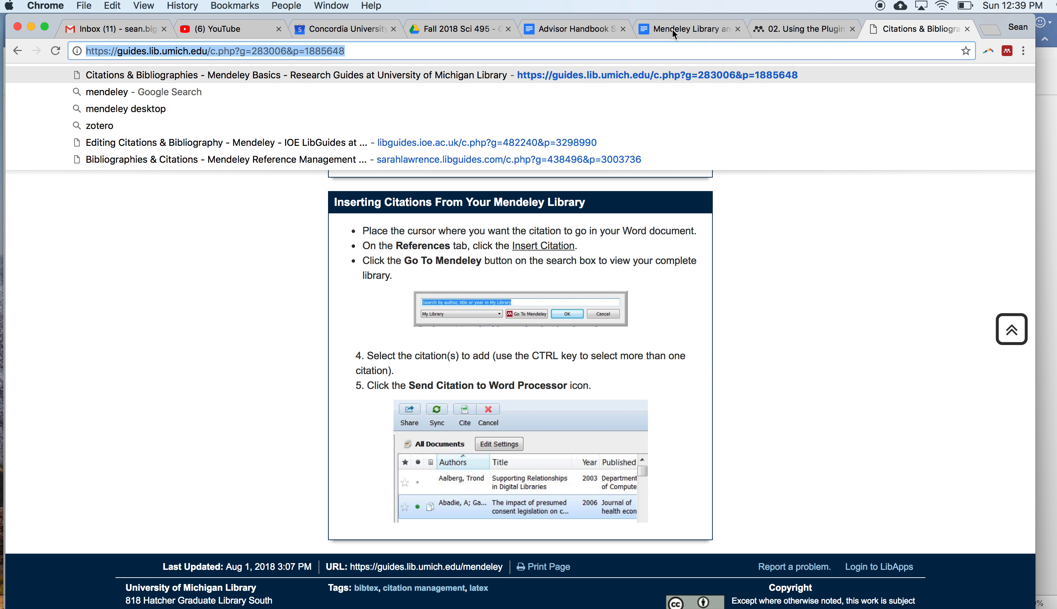
- Return to Word and save the Test document
{"action": "key", "text": "super+Tab"}
{"action": "key", "text": "super+Tab"}
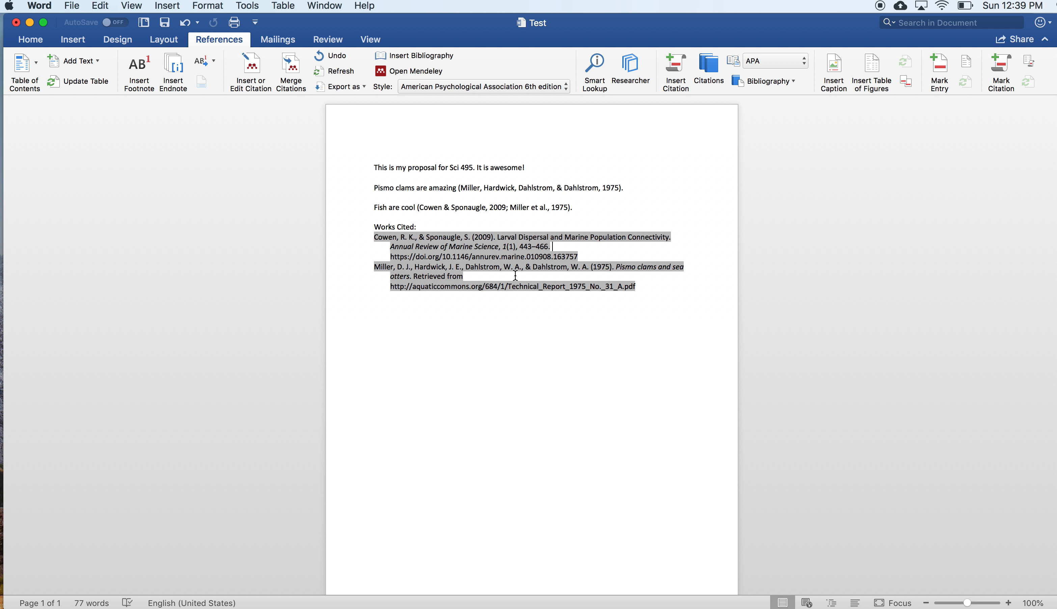
{"action": "left_click", "coordinate": [593, 222]}
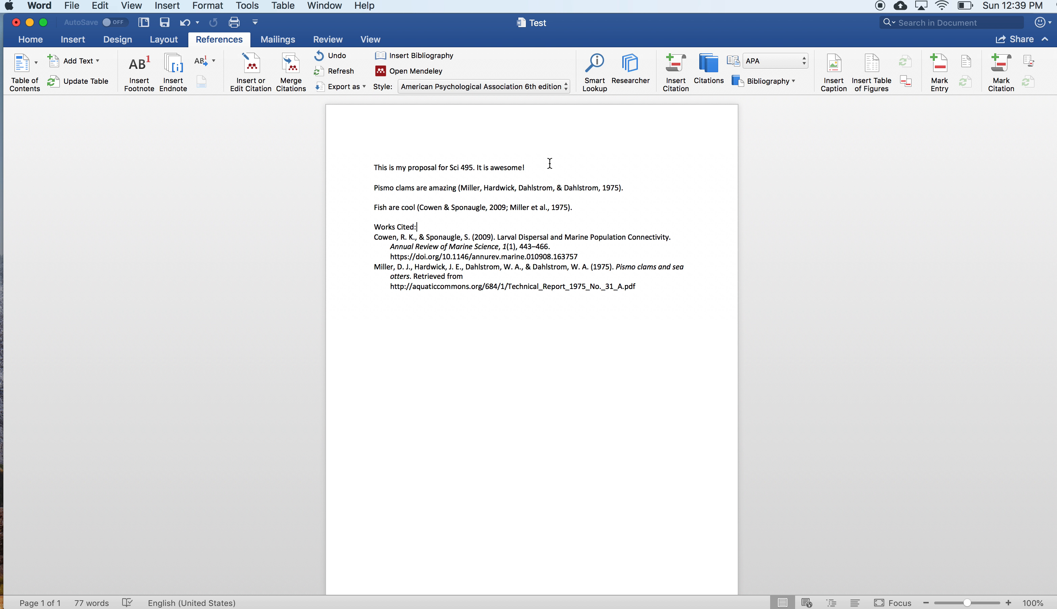
{"action": "key", "text": "super+s"}
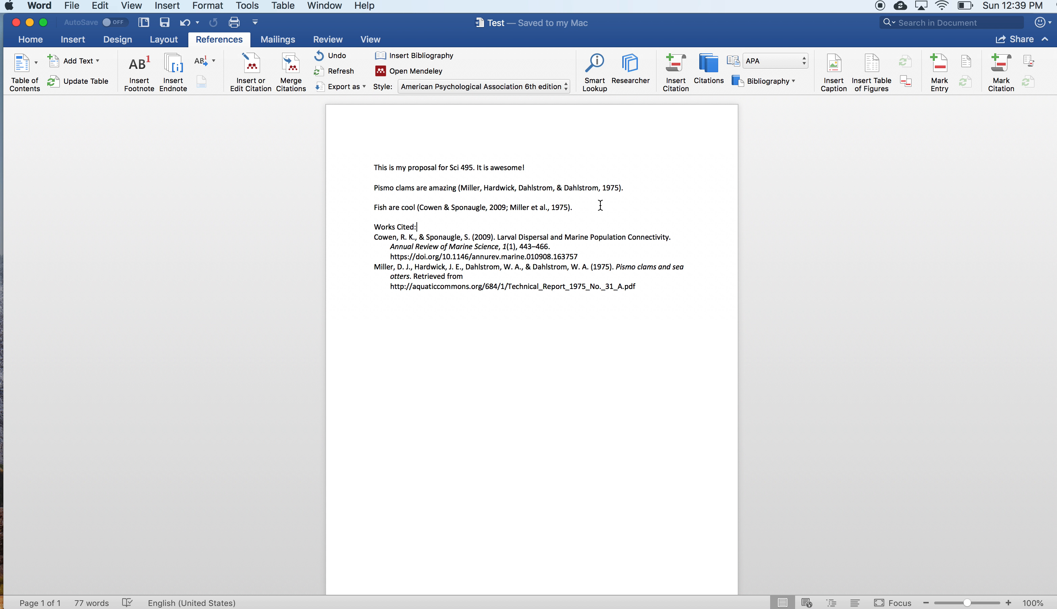
- Delete the "Fish are cool" sentence together with its citation and save the document
{"action": "left_click_drag", "start_coordinate": [582, 205], "coordinate": [384, 207]}
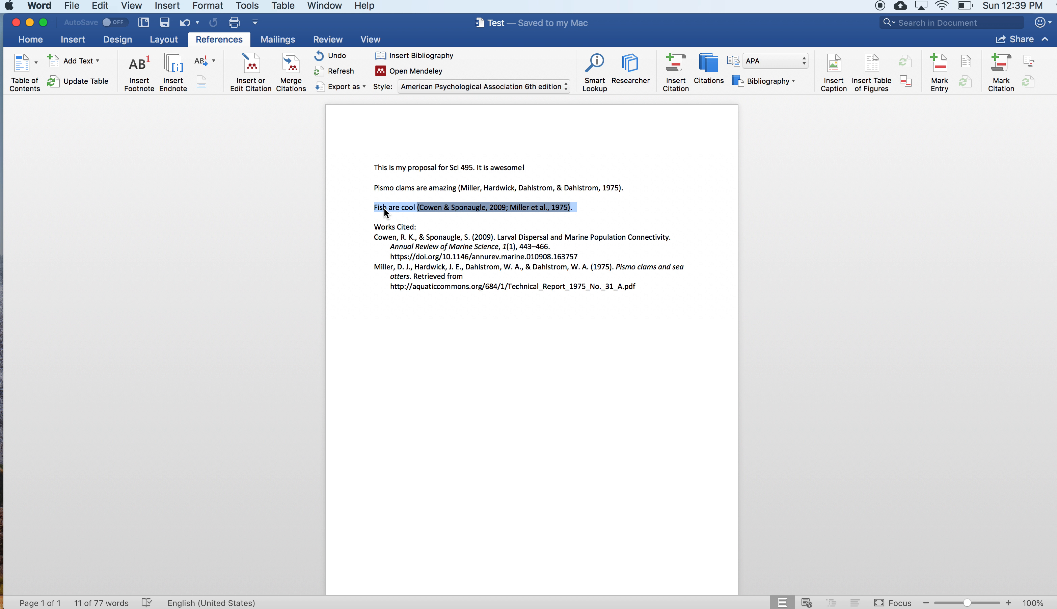
{"action": "key", "text": "BackSpace"}
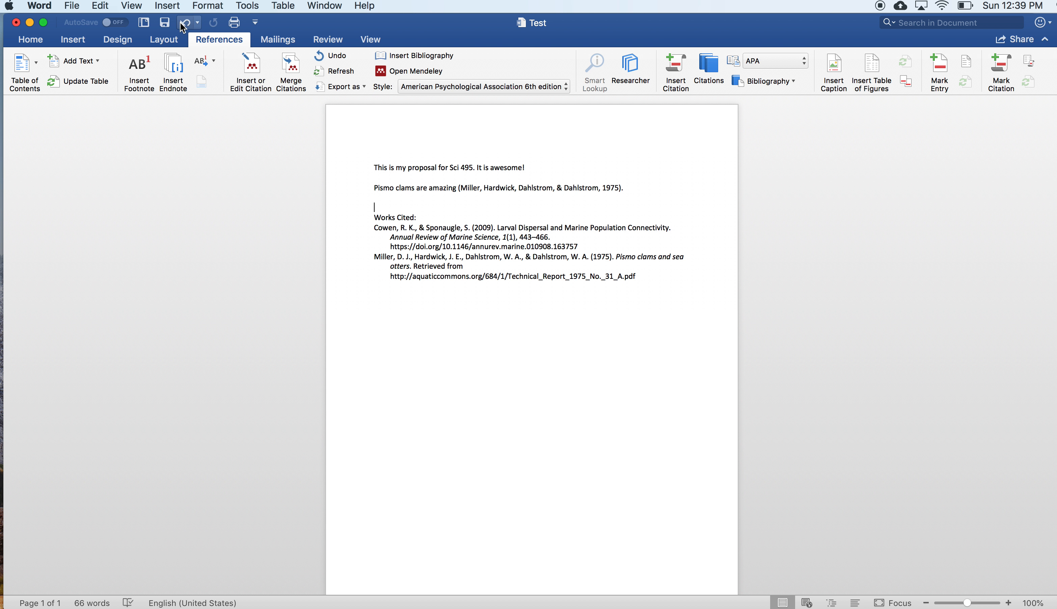
{"action": "left_click", "coordinate": [161, 26]}
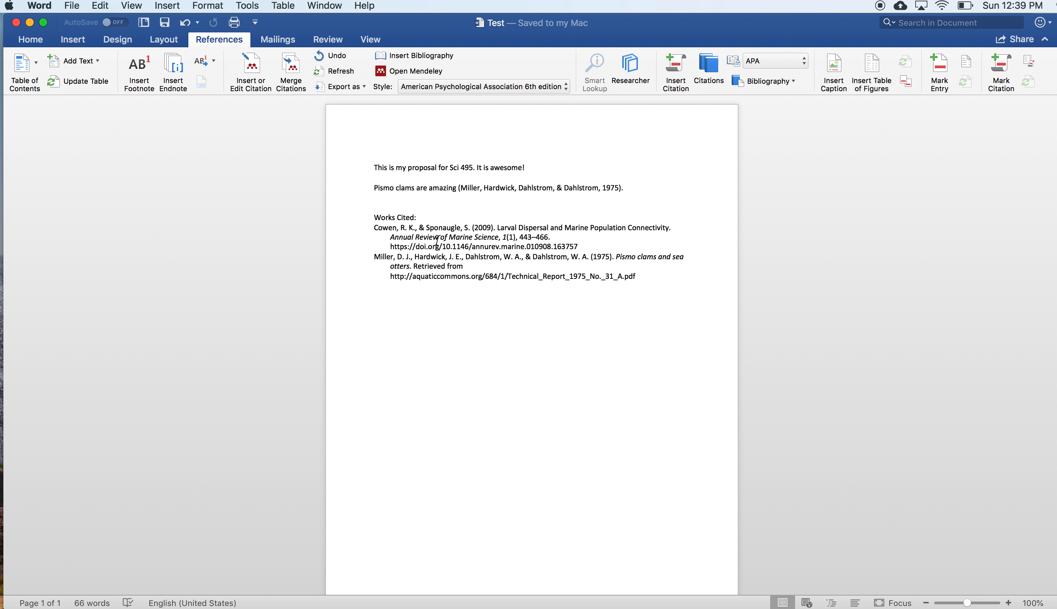
- Refresh the Mendeley citations and bibliography to match the remaining text, and save the document
{"action": "left_click_drag", "start_coordinate": [380, 228], "coordinate": [584, 245]}
{"action": "left_click", "coordinate": [519, 207]}
{"action": "left_click", "coordinate": [339, 71]}
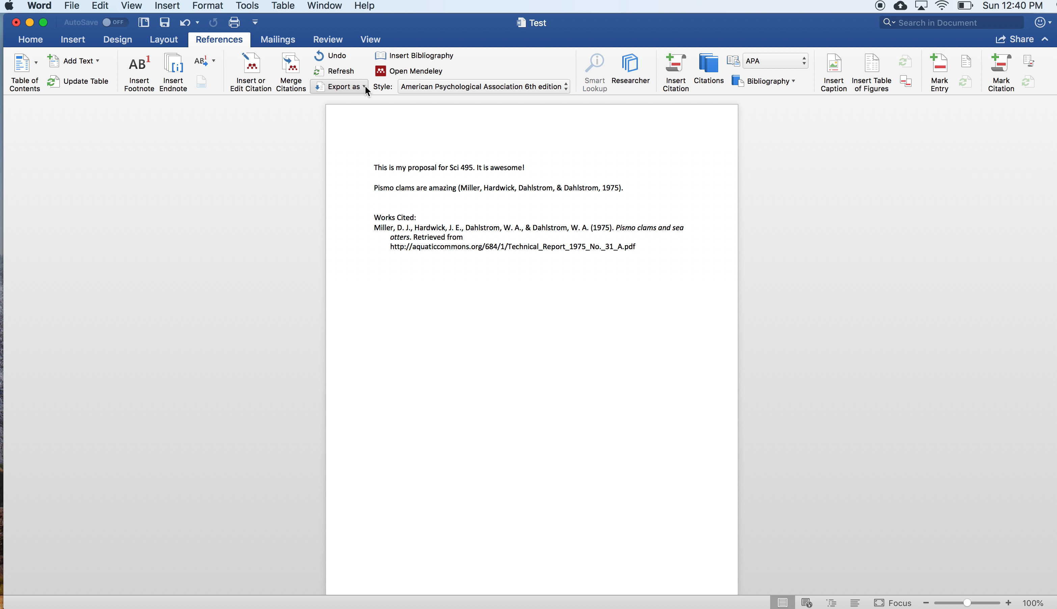
{"action": "left_click", "coordinate": [164, 24]}
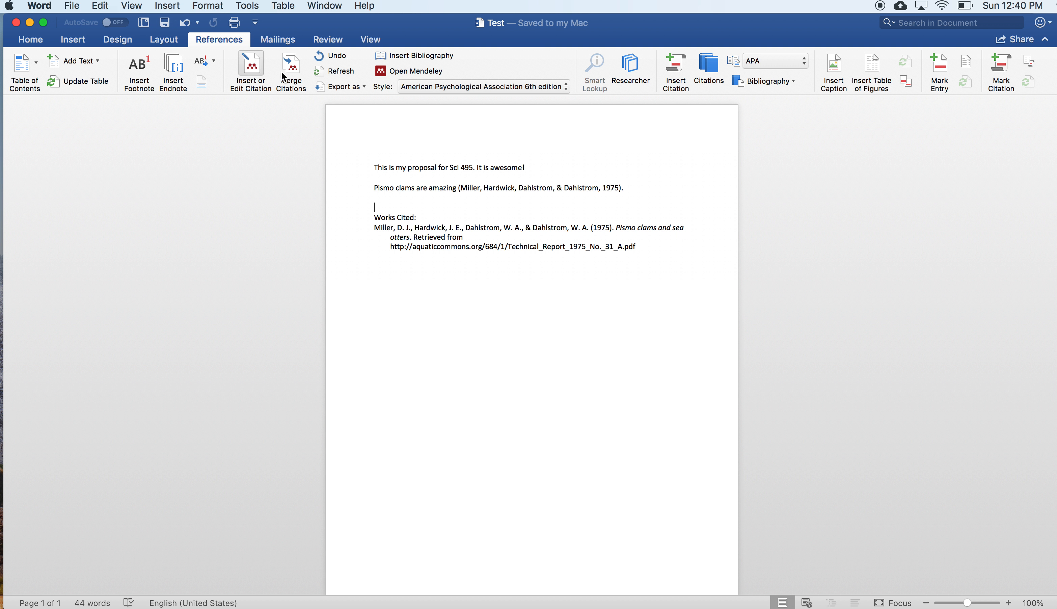
- Inspect the linked Mendeley fields of the in-text citation and the Works Cited entry
{"action": "left_click", "coordinate": [364, 85]}
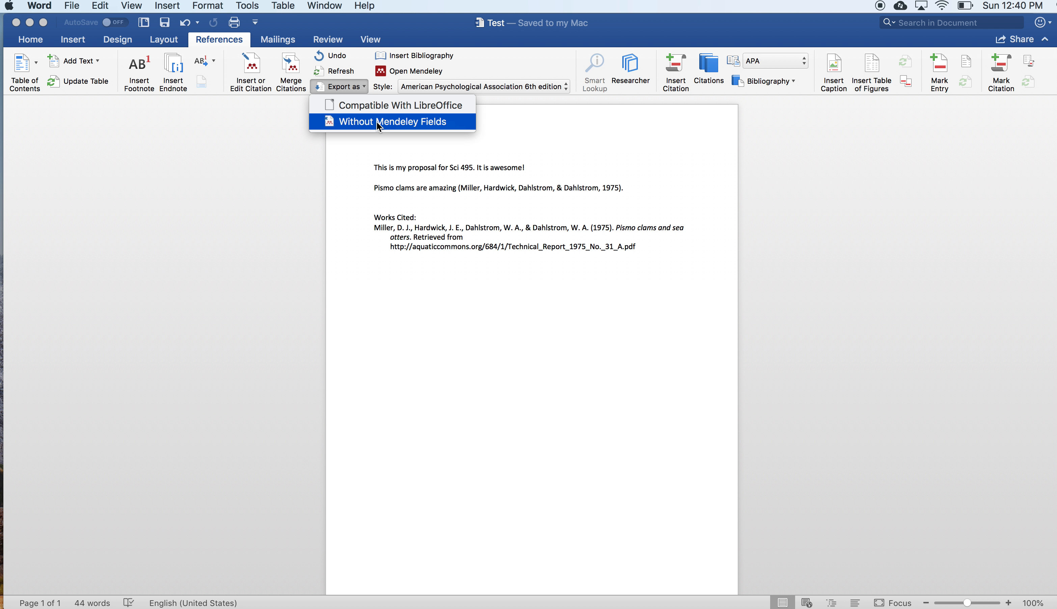
{"action": "left_click", "coordinate": [424, 194]}
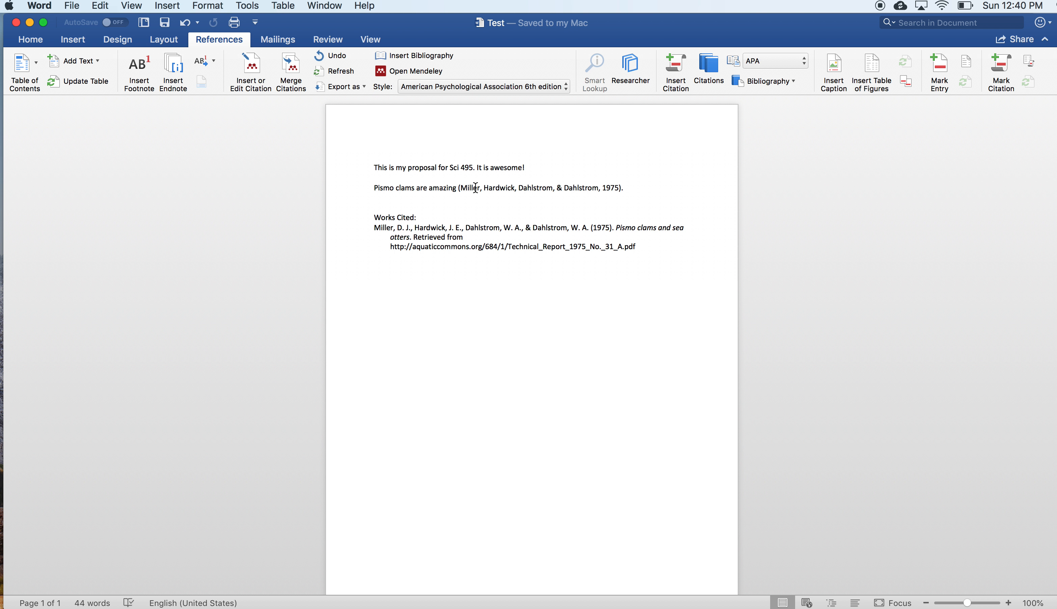
{"action": "left_click", "coordinate": [489, 188]}
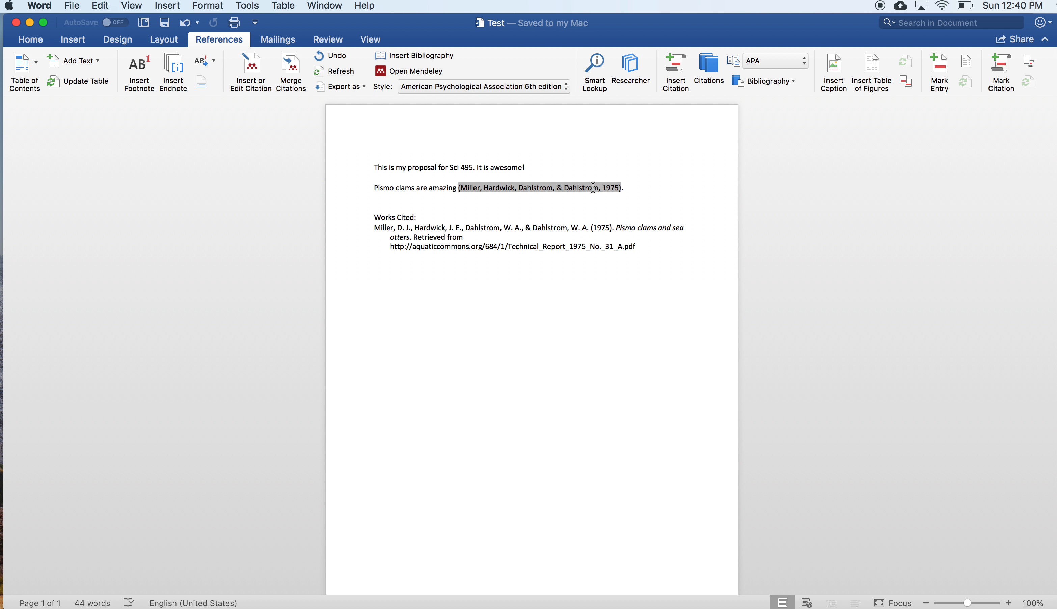
{"action": "left_click", "coordinate": [574, 242]}
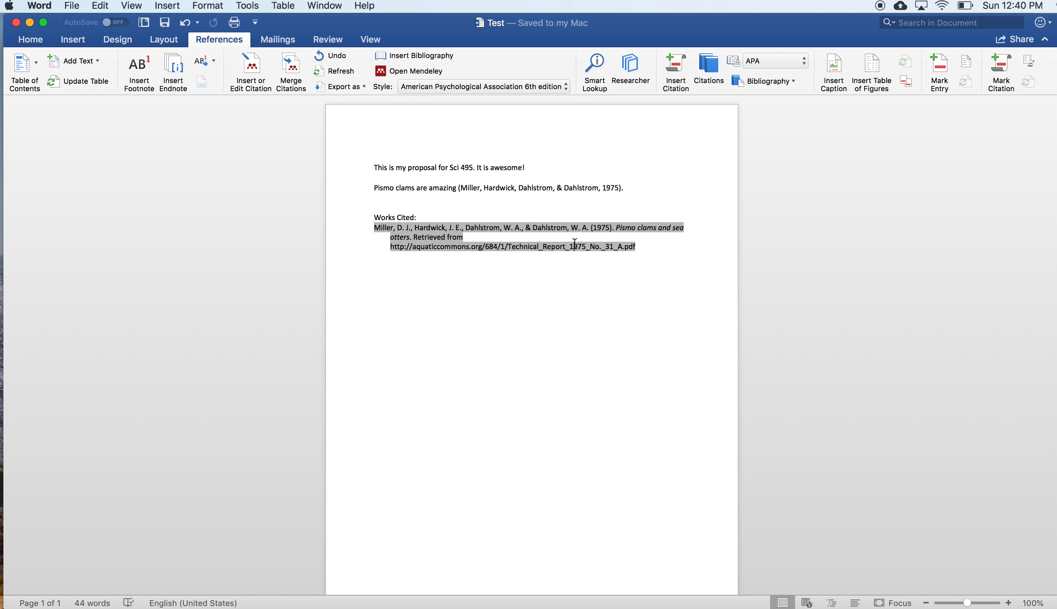
{"action": "left_click", "coordinate": [573, 188]}
{"action": "left_click", "coordinate": [554, 229]}
{"action": "left_click", "coordinate": [512, 199]}
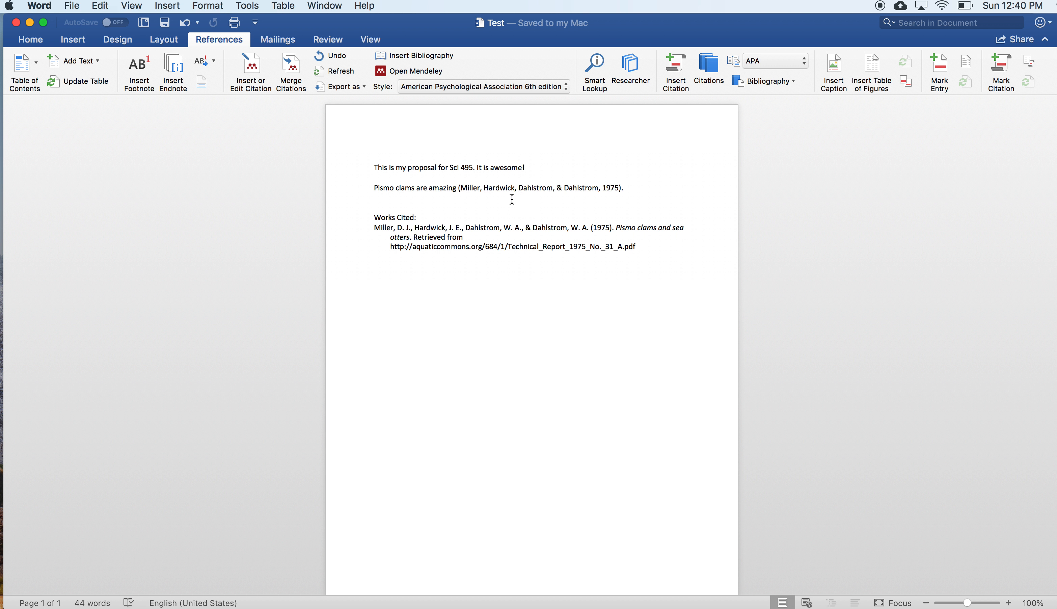
{"action": "left_click", "coordinate": [364, 87]}
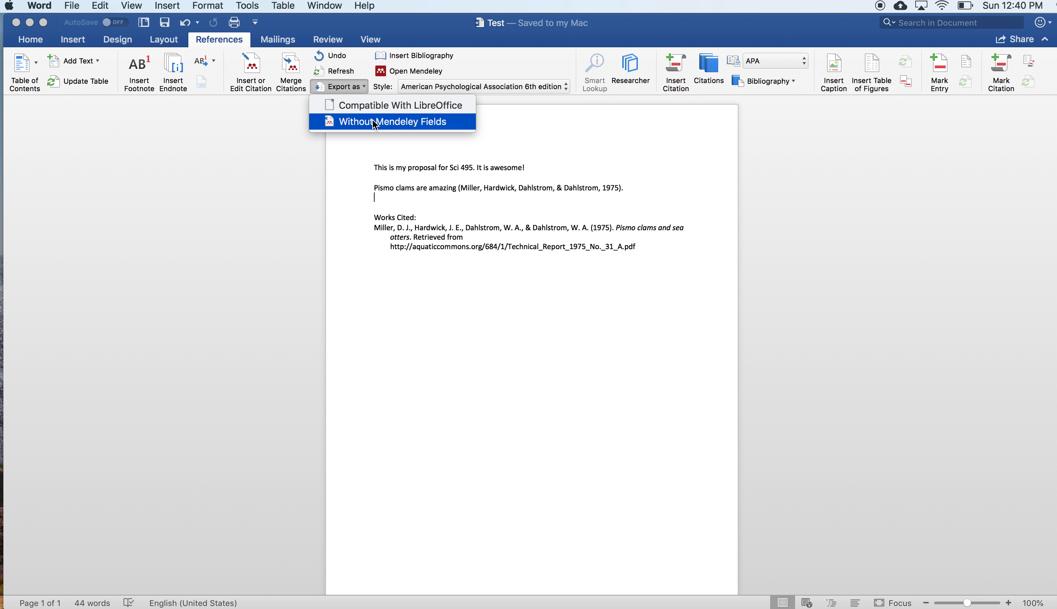
{"action": "left_click", "coordinate": [375, 122]}
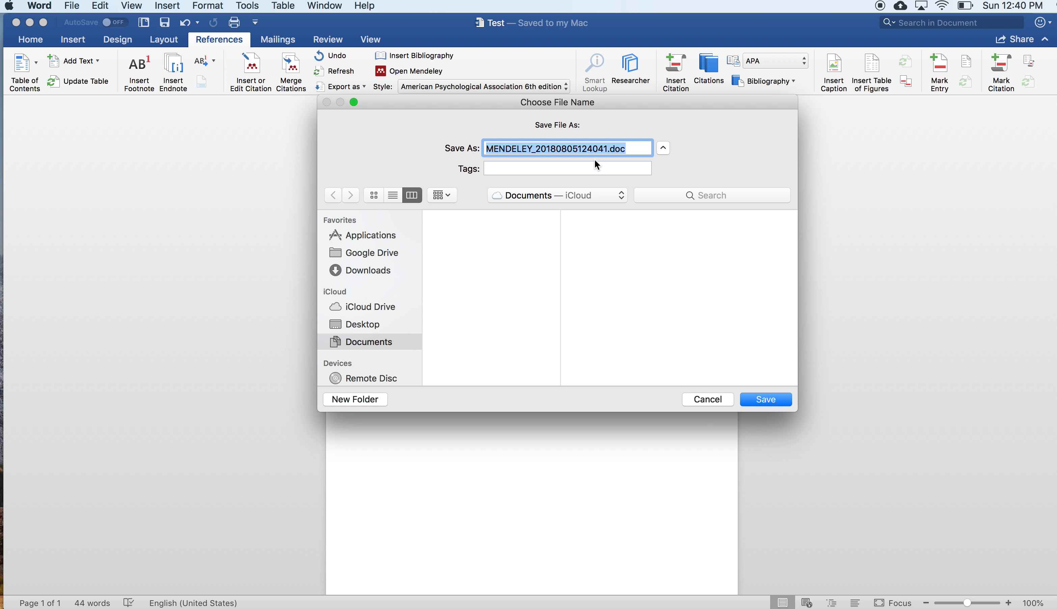
{"action": "left_click", "coordinate": [711, 399]}
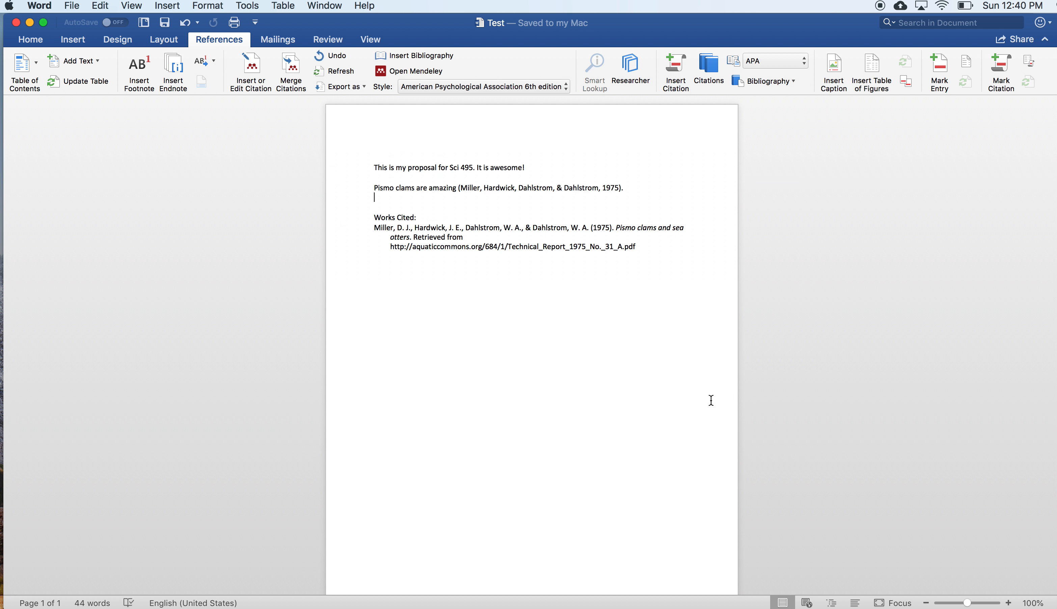